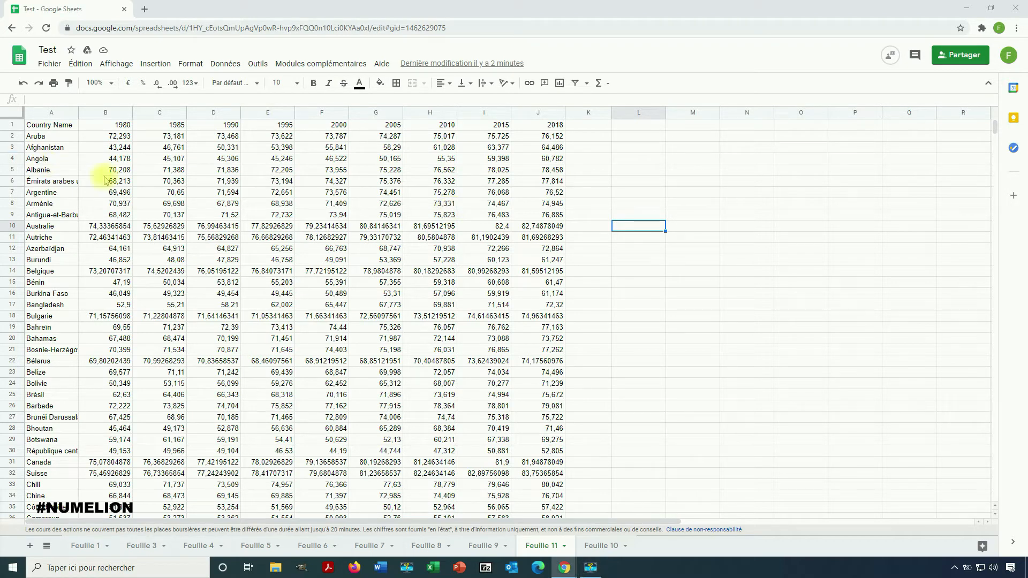
- Create a SPARKLINE of the Aruba data B2:J2 in cell K2 and widen column K
{"action": "left_click", "coordinate": [578, 137]}
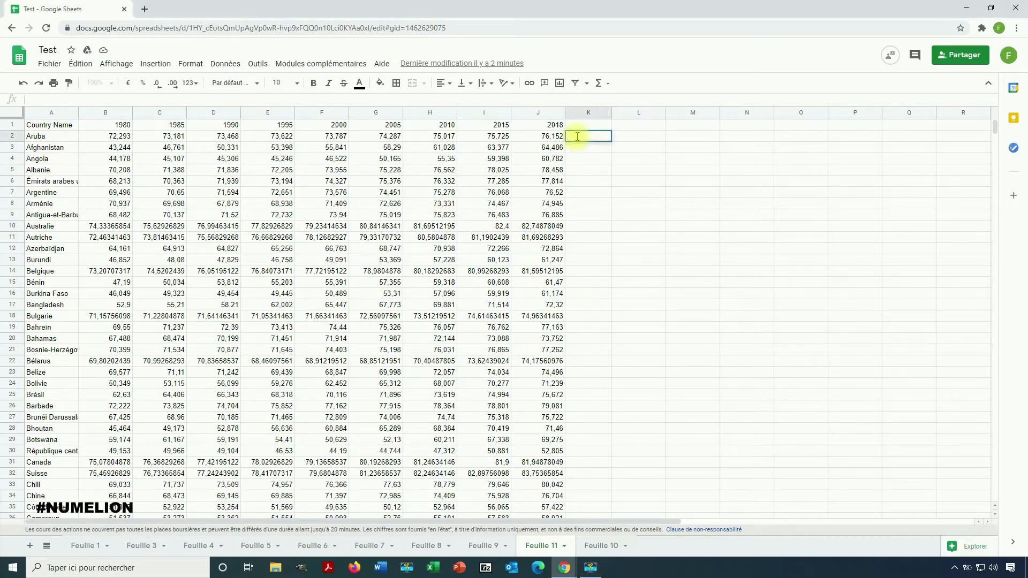
{"action": "type", "text": "=spa"}
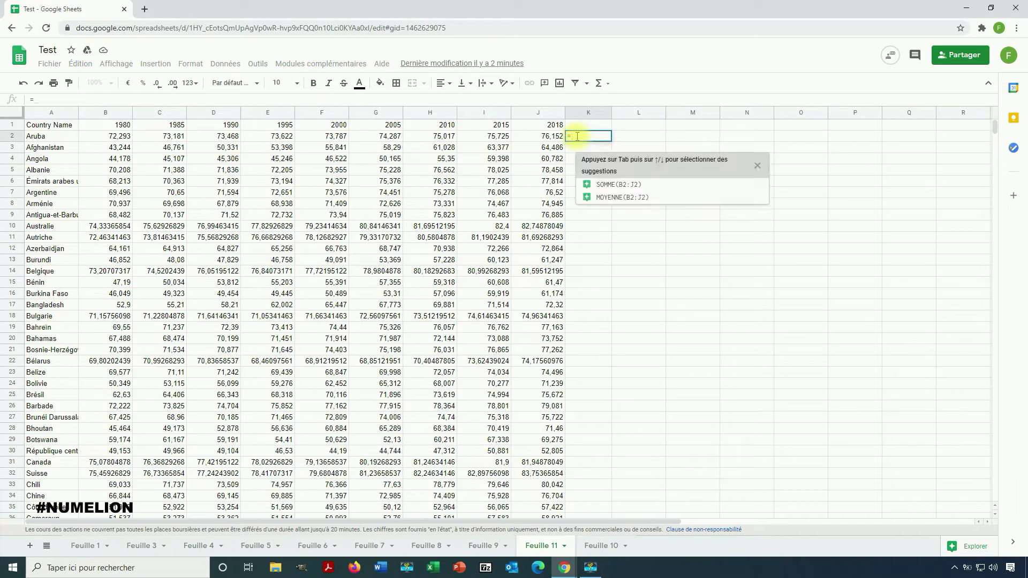
{"action": "left_click", "coordinate": [584, 149]}
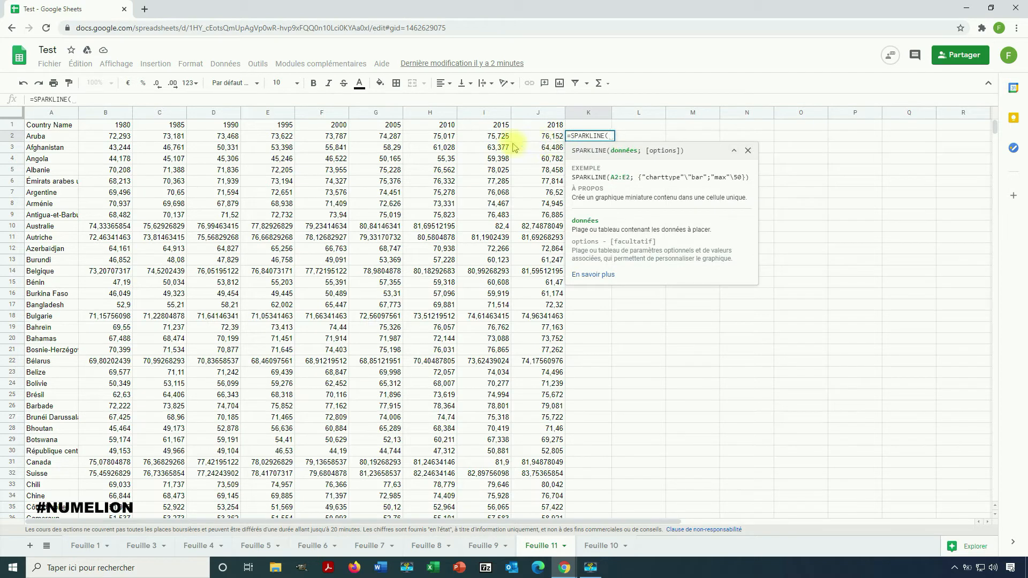
{"action": "left_click_drag", "start_coordinate": [112, 141], "coordinate": [536, 140]}
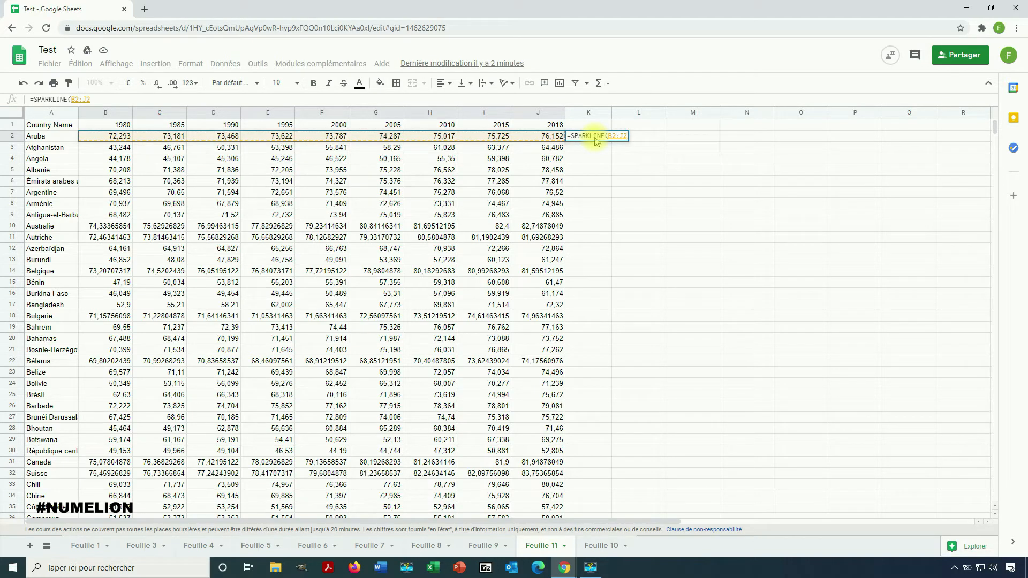
{"action": "key", "text": "Return"}
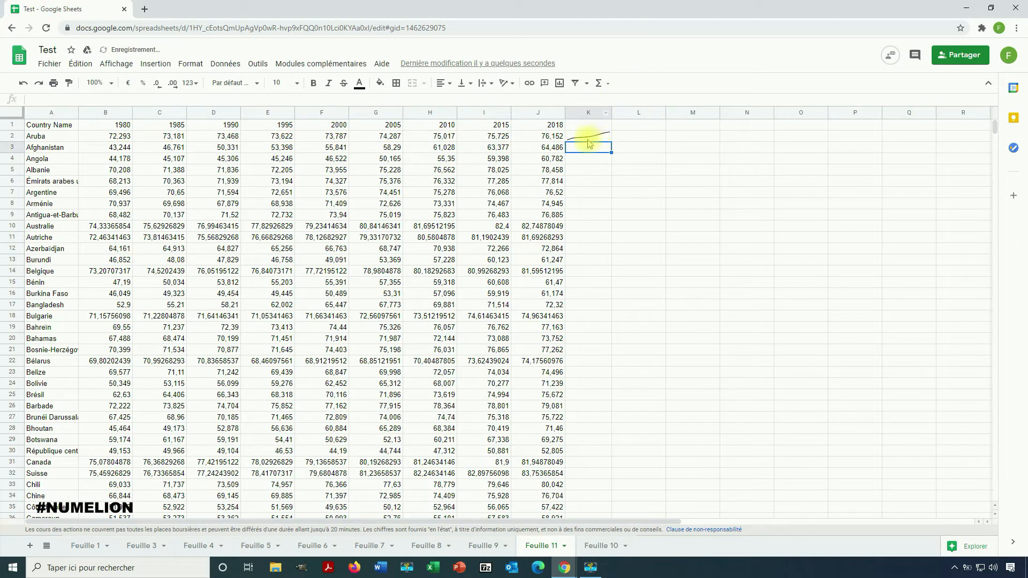
{"action": "left_click", "coordinate": [597, 138]}
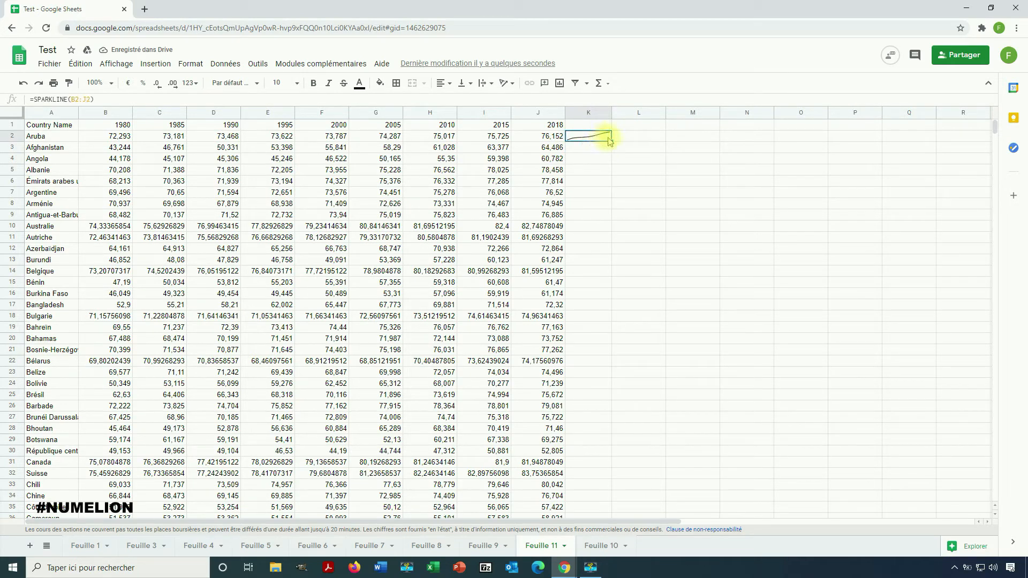
{"action": "left_click_drag", "start_coordinate": [612, 112], "coordinate": [649, 111]}
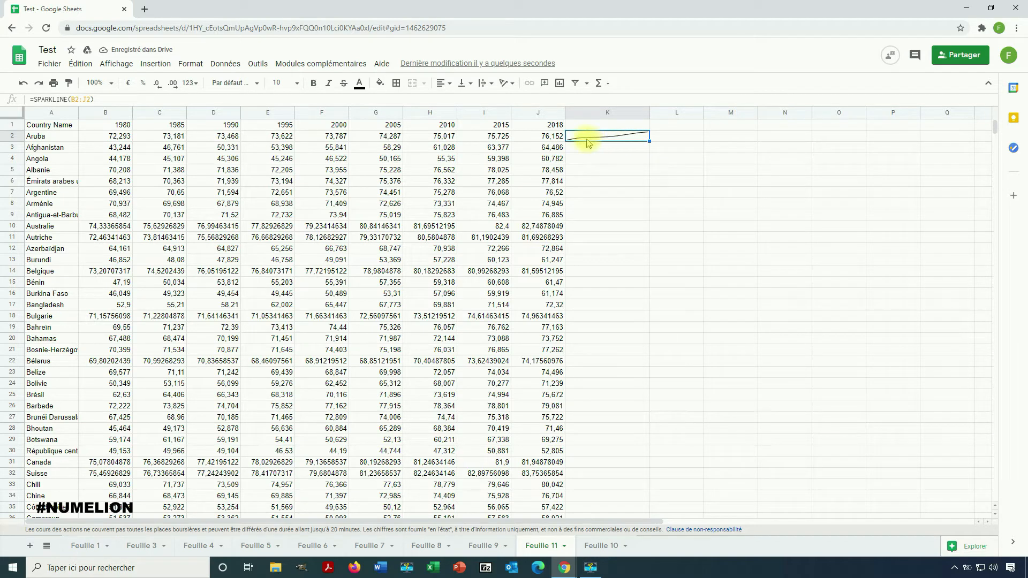
- Add the options array {"charttype"\"line"} to the SPARKLINE formula in K2, after the data range
{"action": "key", "text": "Return"}
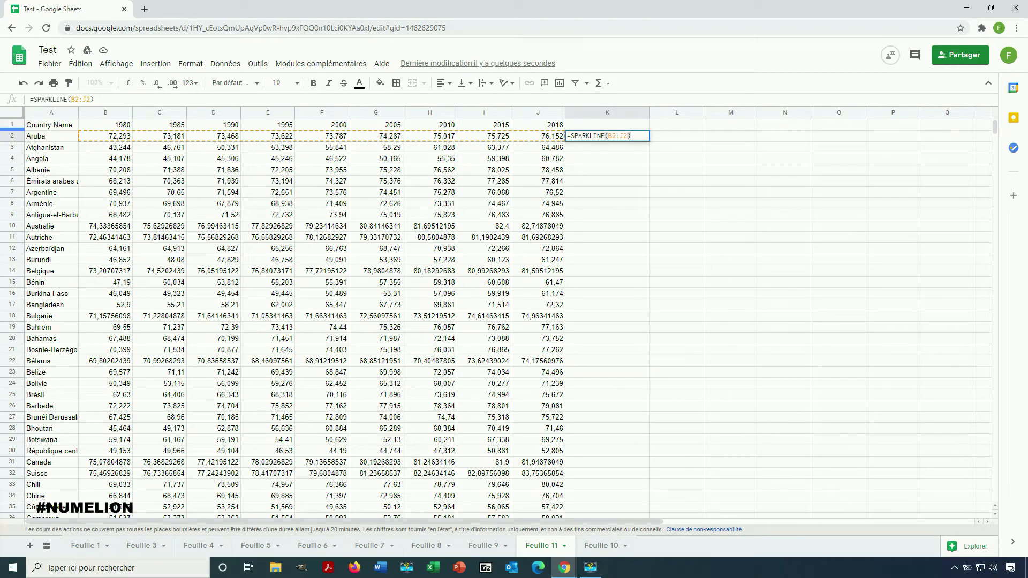
{"action": "left_click", "coordinate": [628, 137]}
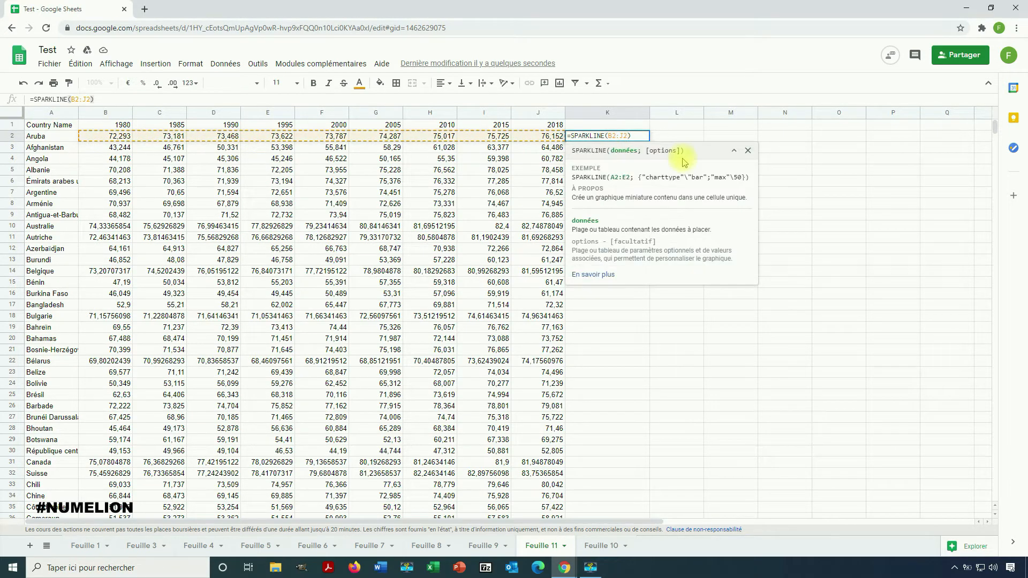
{"action": "type", "text": ";"}
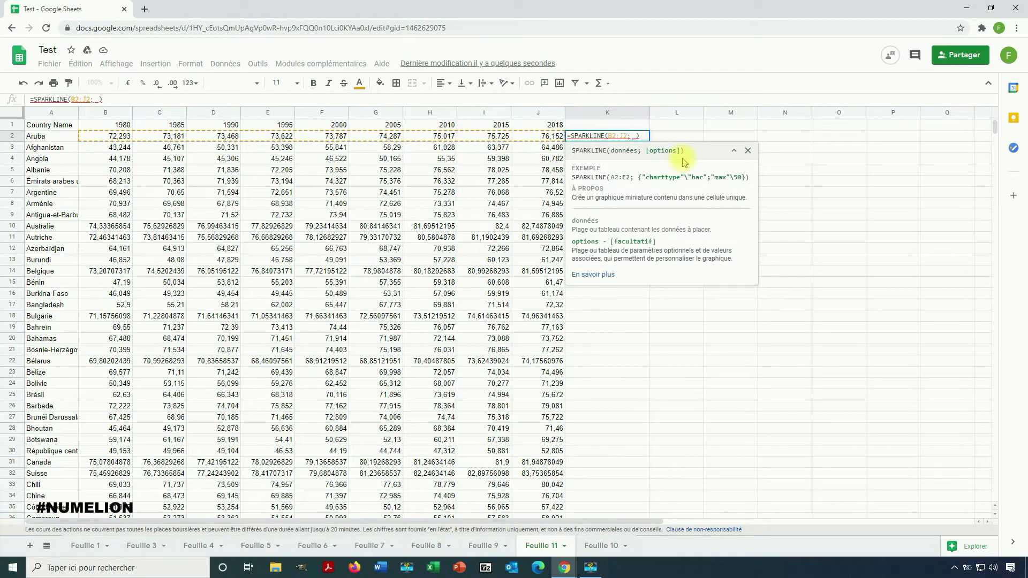
{"action": "key", "text": "BackSpace"}
{"action": "type", "text": "{\"charttype\"\\\"line\"}"}
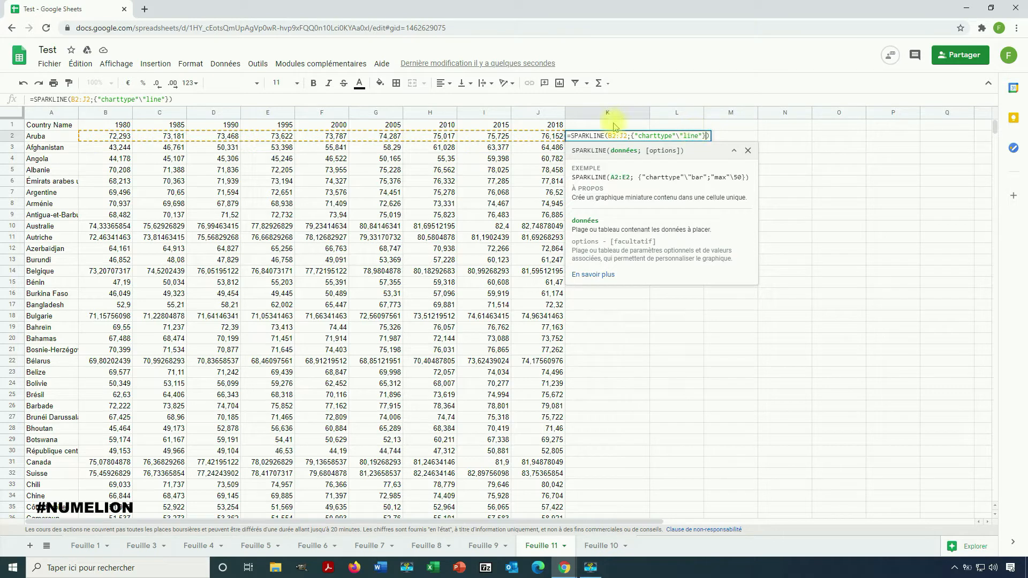
- Add the option "color"\"red" after the chart type in K2's SPARKLINE formula and apply it
{"action": "left_click", "coordinate": [702, 138]}
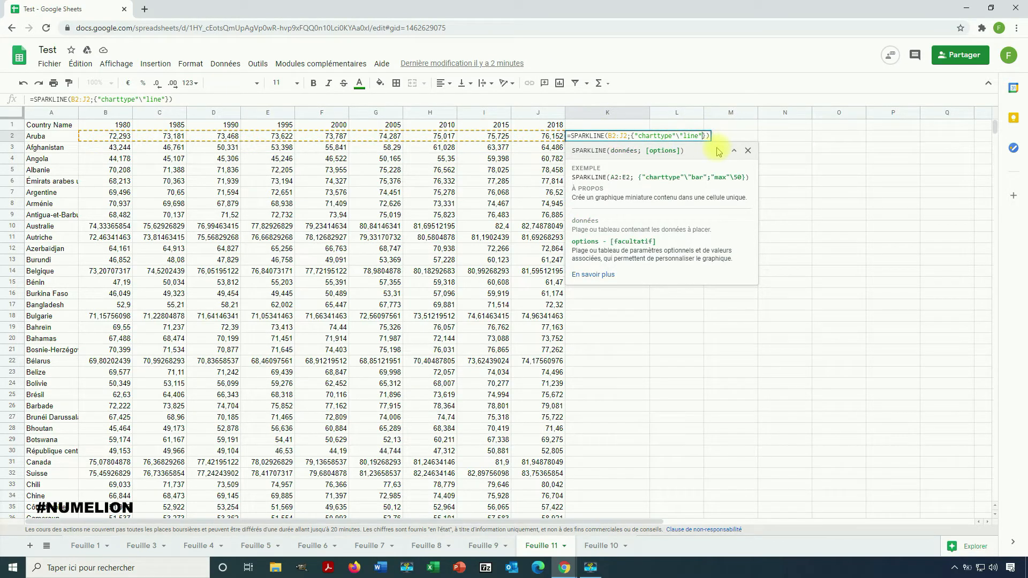
{"action": "type", "text": ";"}
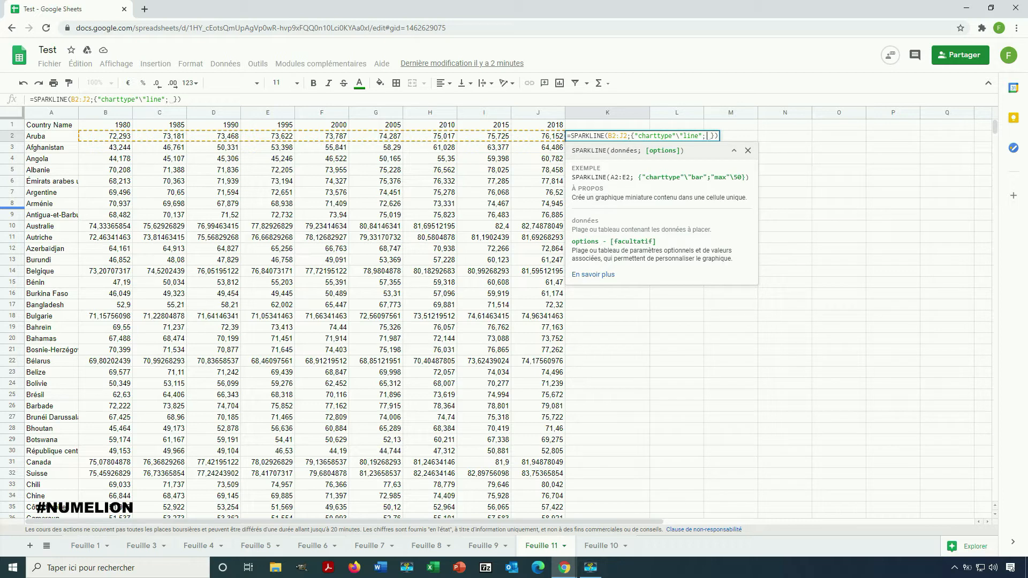
{"action": "key", "text": "BackSpace"}
{"action": "type", "text": "\"color\""}
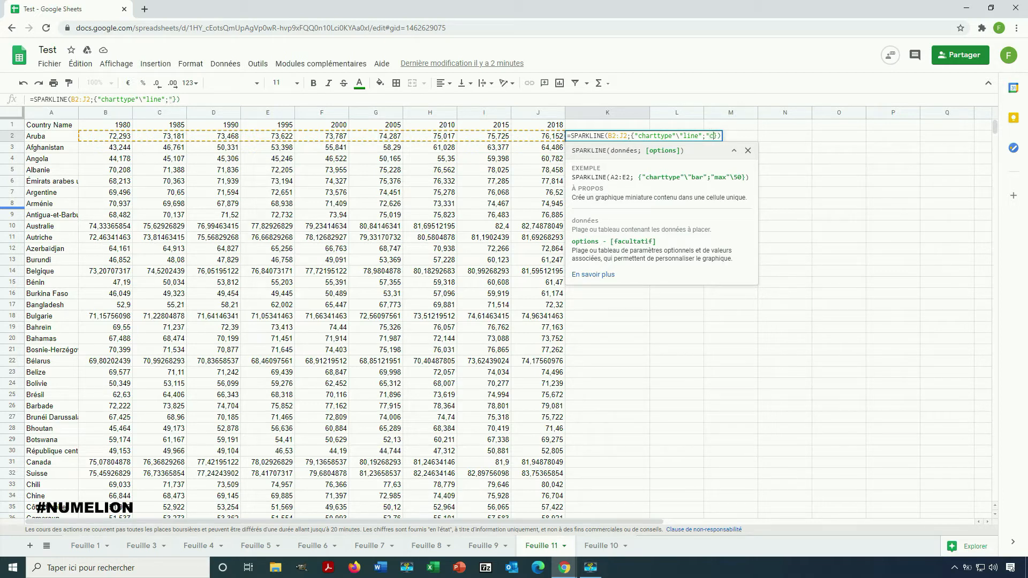
{"action": "type", "text": "\"\\ "}
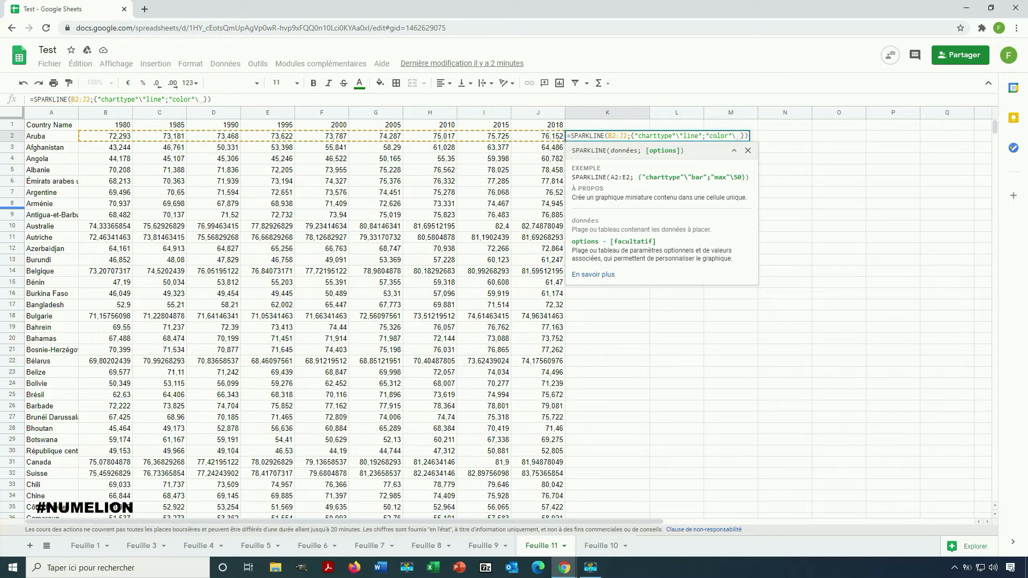
{"action": "type", "text": "\""}
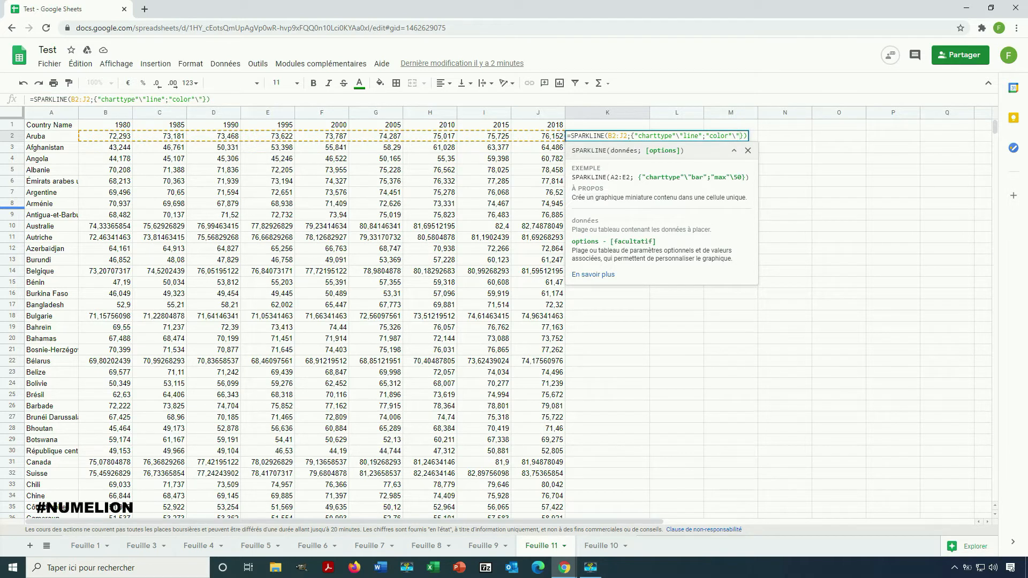
{"action": "type", "text": "red\""}
{"action": "key", "text": "Return"}
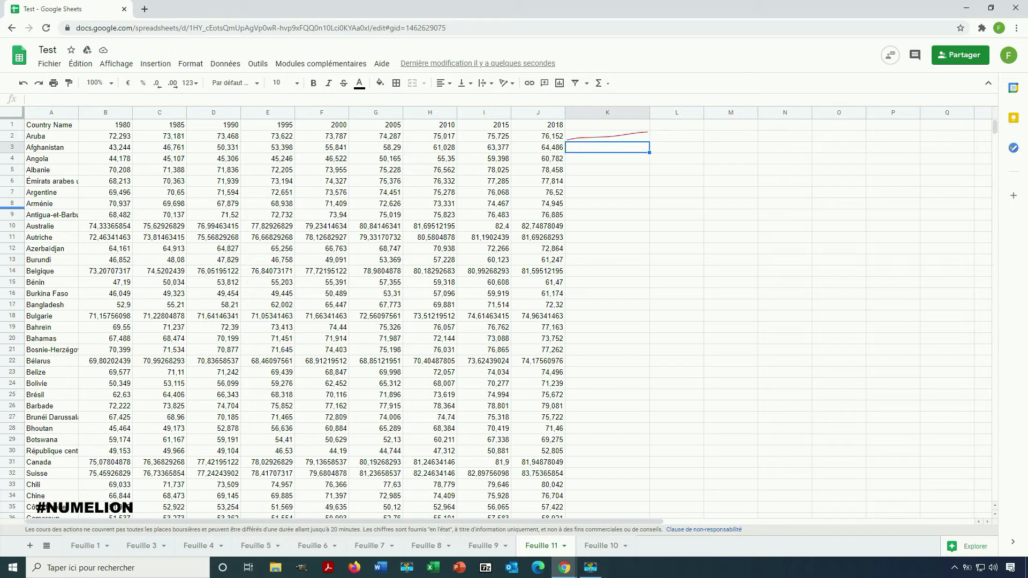
- Add the option "linewidth"\4 after the color option in K2's SPARKLINE formula and apply it
{"action": "left_click", "coordinate": [628, 137]}
{"action": "double_click", "coordinate": [627, 138]}
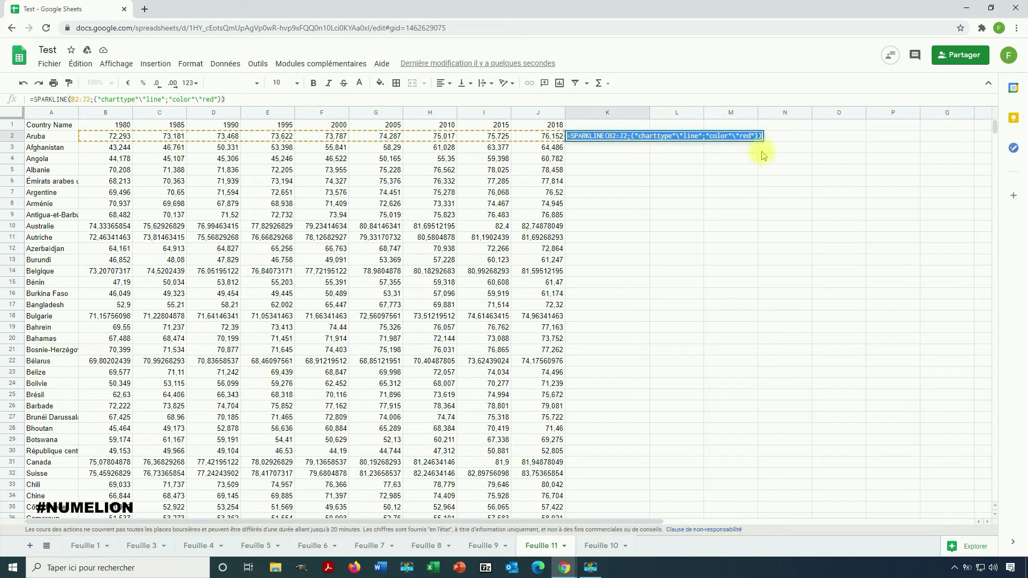
{"action": "key", "text": "Left"}
{"action": "key", "text": "Left"}
{"action": "key", "text": "Left"}
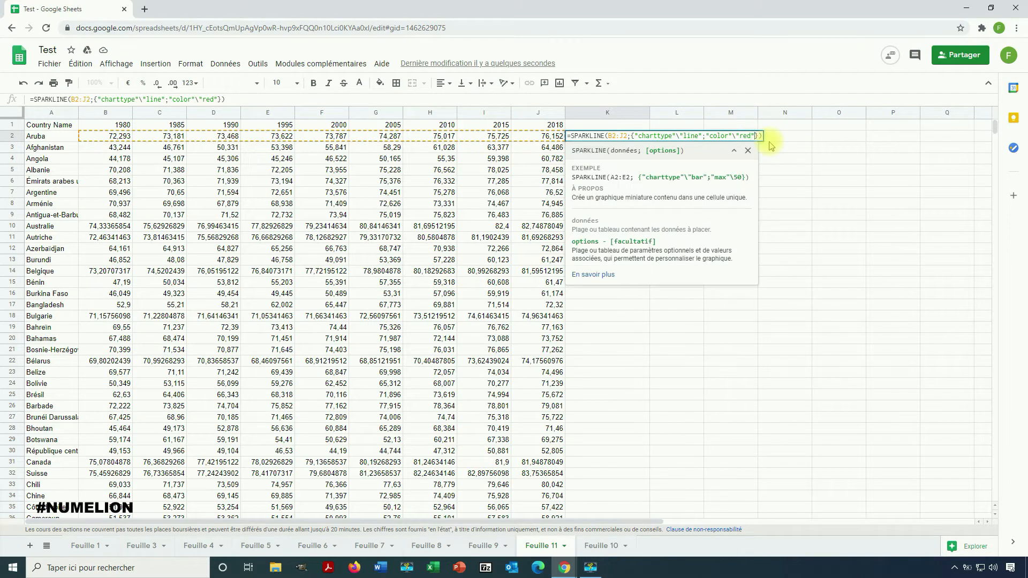
{"action": "type", "text": ";"}
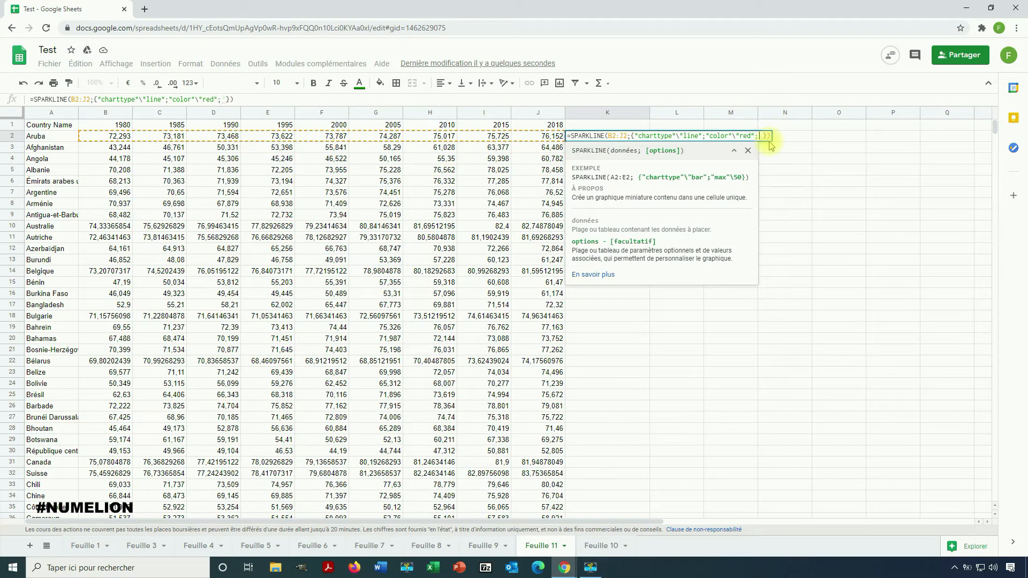
{"action": "type", "text": "\"linewidth\"\\"}
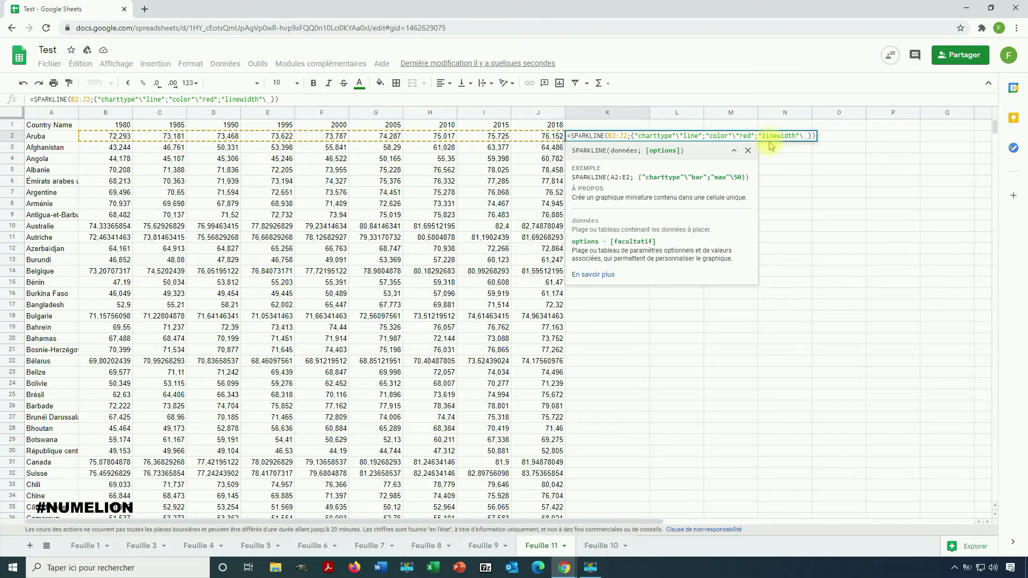
{"action": "type", "text": "4"}
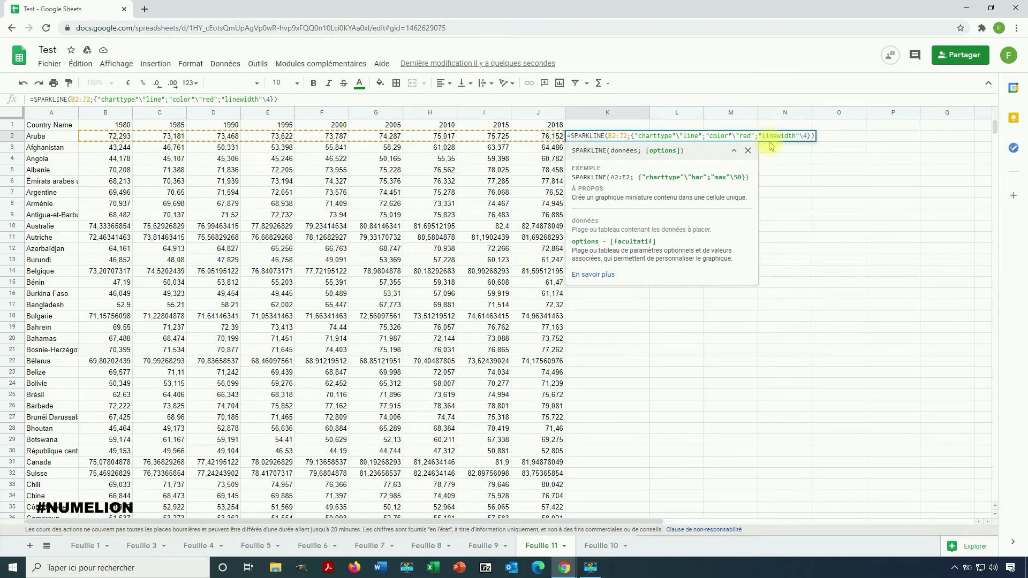
{"action": "key", "text": "Return"}
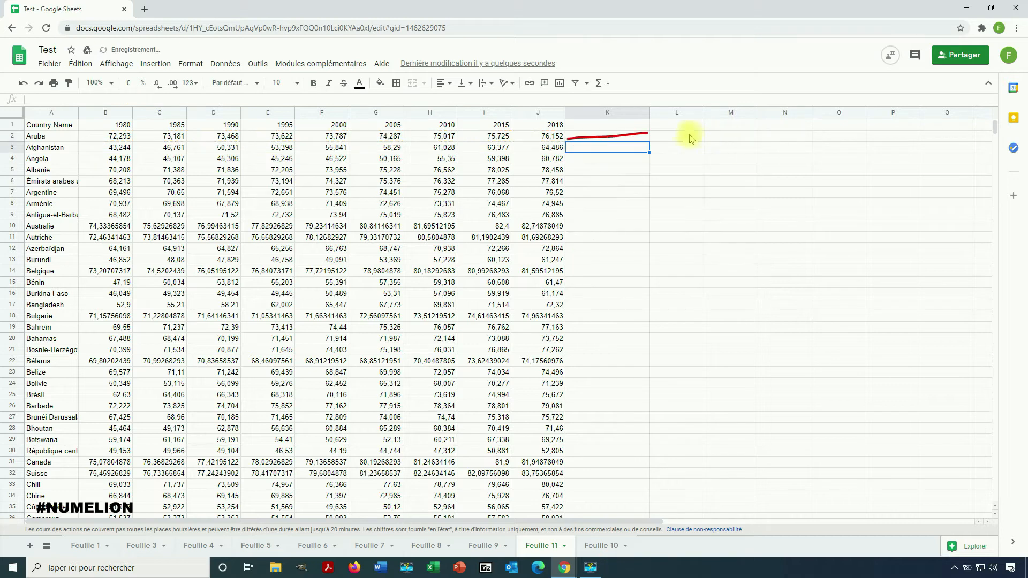
- Remove the linewidth option and its preceding semicolon from K2's SPARKLINE formula
{"action": "left_click", "coordinate": [602, 138]}
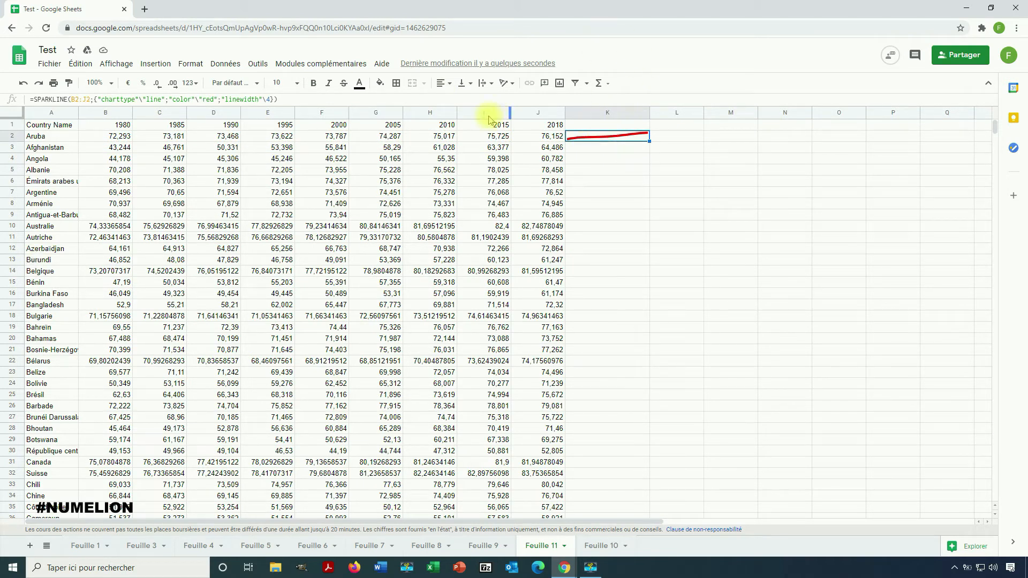
{"action": "left_click_drag", "start_coordinate": [273, 100], "coordinate": [221, 98]}
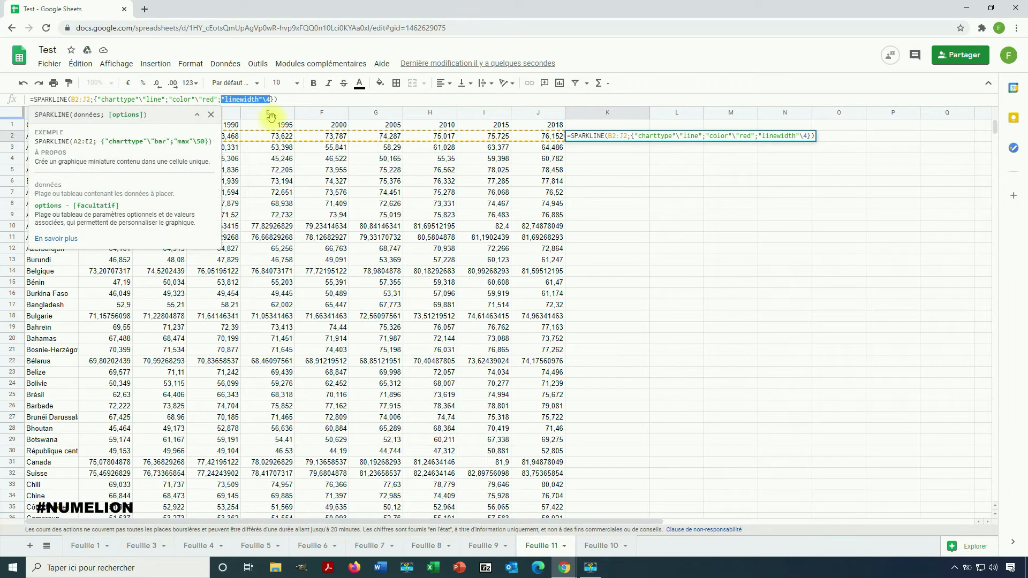
{"action": "key", "text": "BackSpace"}
{"action": "key", "text": "Return"}
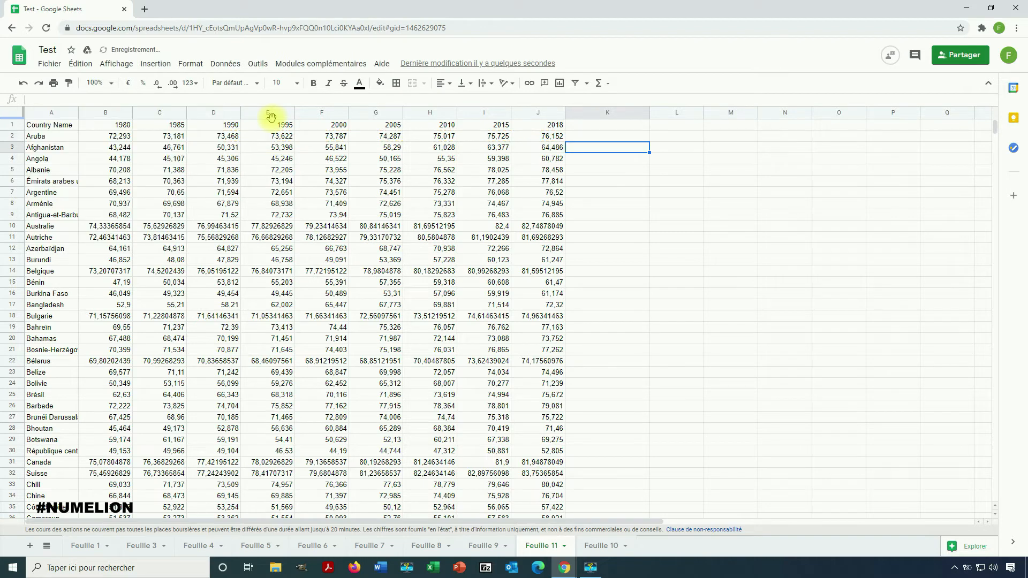
{"action": "left_click", "coordinate": [593, 136]}
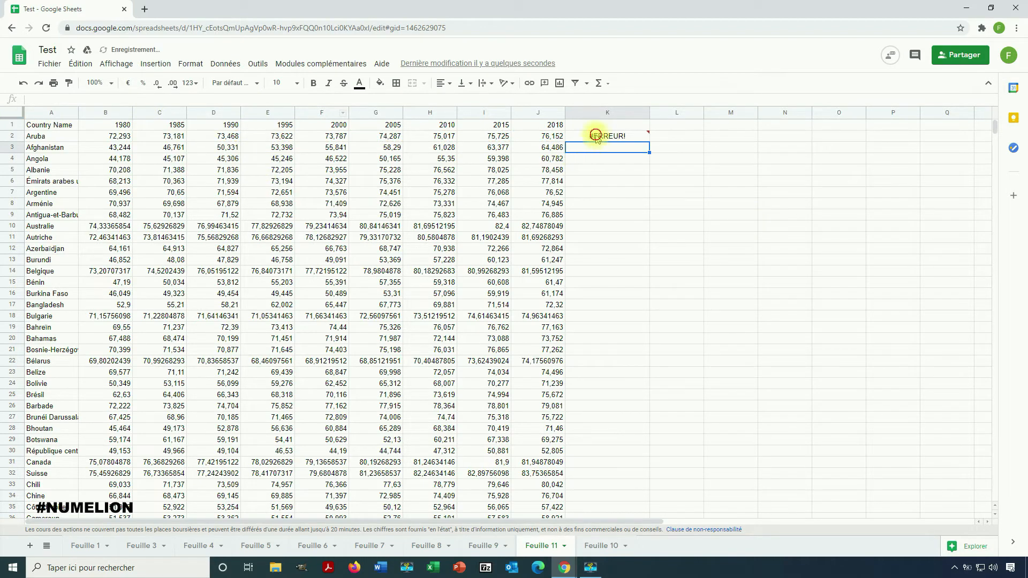
{"action": "left_click", "coordinate": [221, 99]}
{"action": "key", "text": "BackSpace"}
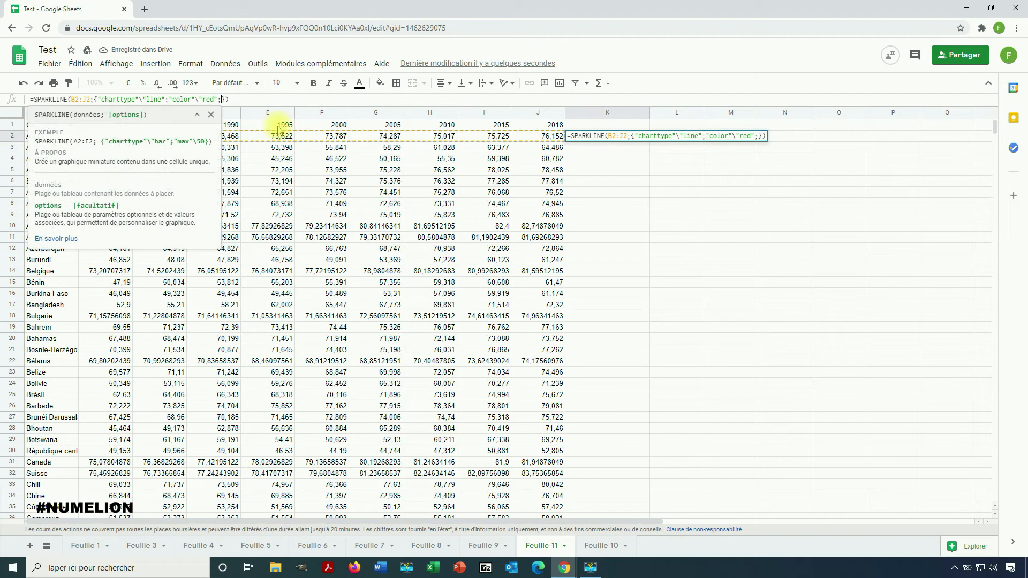
{"action": "key", "text": "Return"}
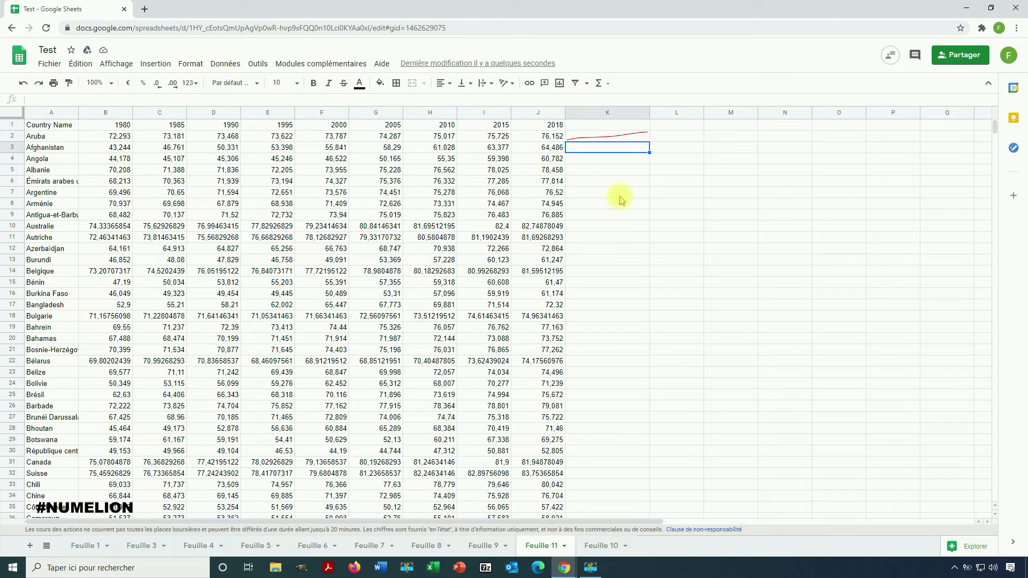
- Change the chart type in K2's SPARKLINE formula to "column"
{"action": "left_click", "coordinate": [604, 137]}
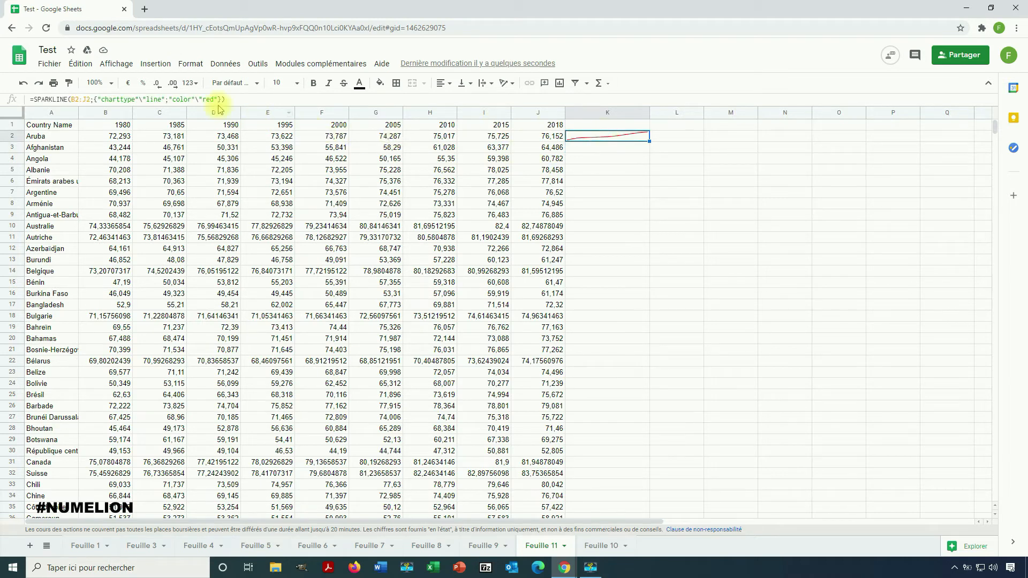
{"action": "double_click", "coordinate": [162, 99]}
{"action": "type", "text": "column"}
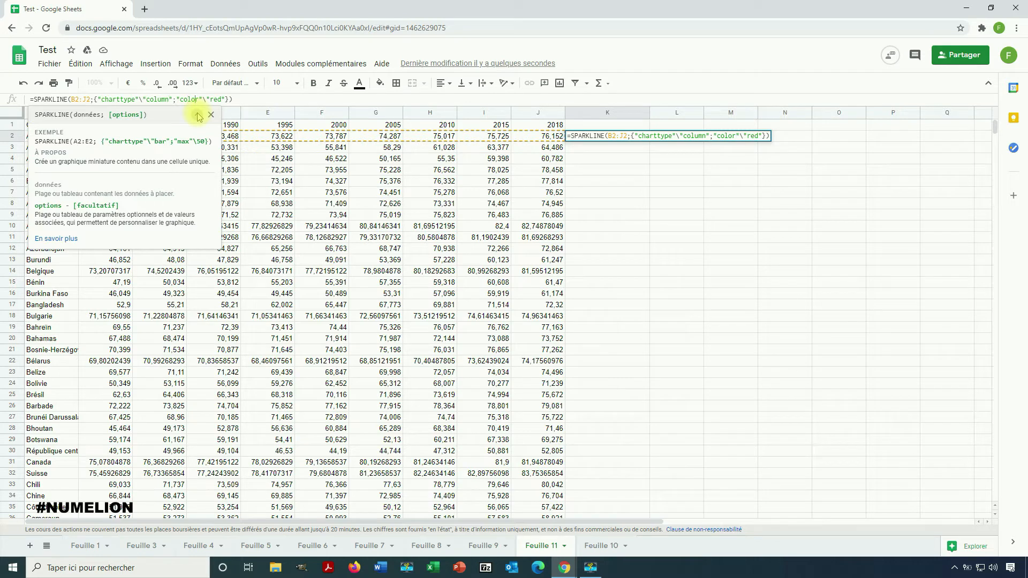
{"action": "key", "text": "Return"}
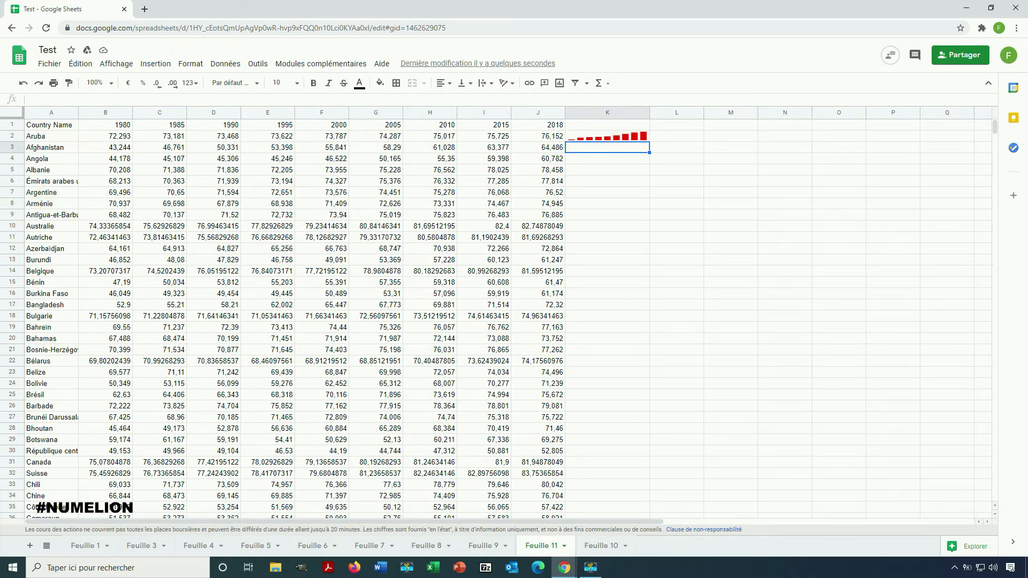
- Insert the option "lowcolor"\"red" followed by a semicolon before the color option in K2's SPARKLINE formula
{"action": "left_click", "coordinate": [608, 135]}
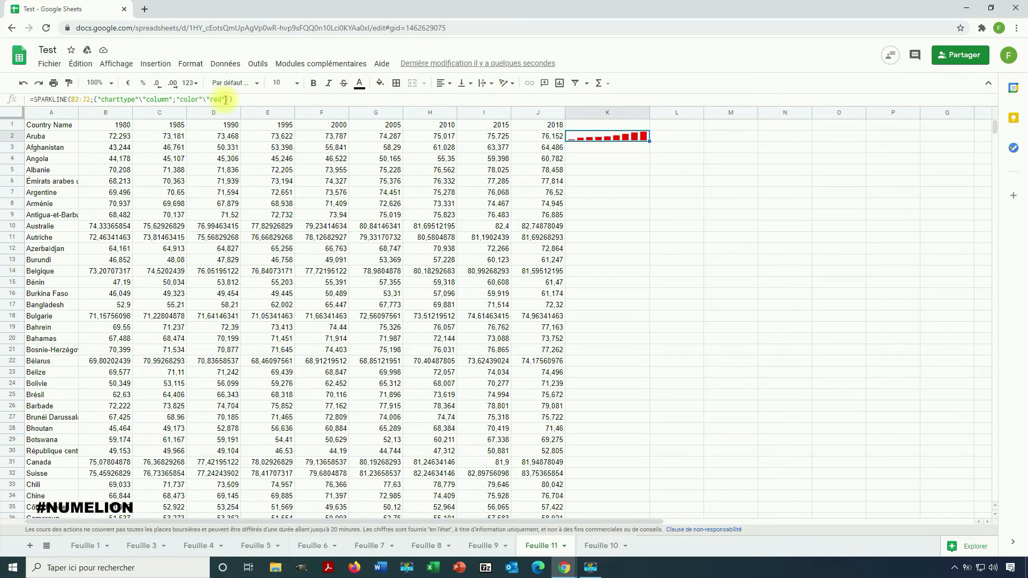
{"action": "left_click", "coordinate": [226, 99]}
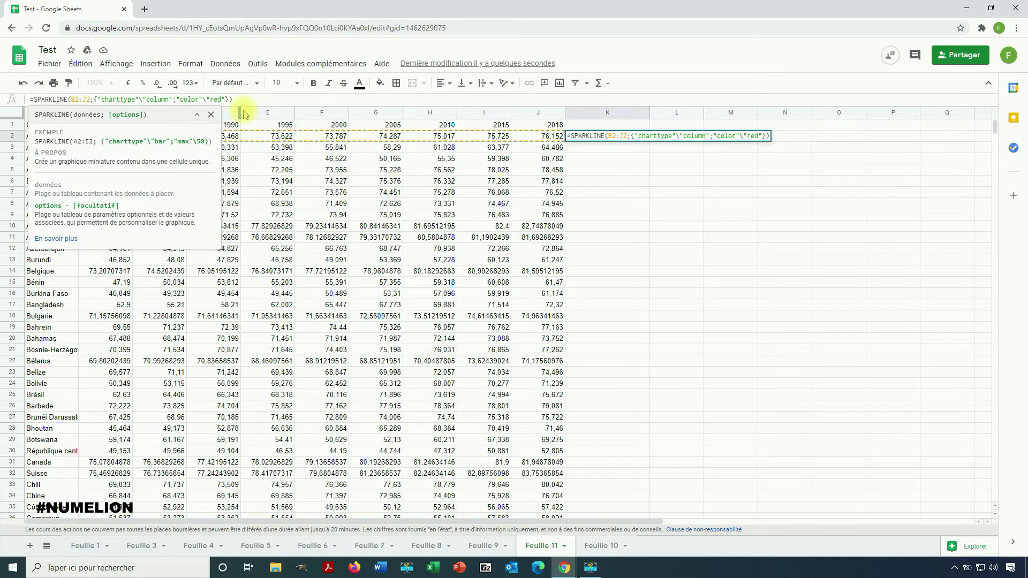
{"action": "type", "text": "\"lowcolor\""}
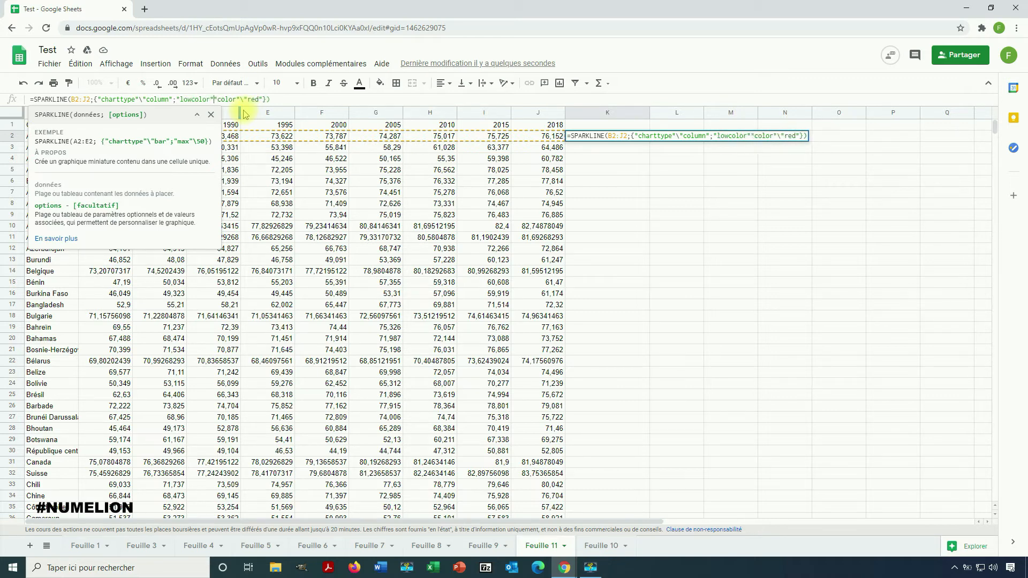
{"action": "type", "text": "\\"}
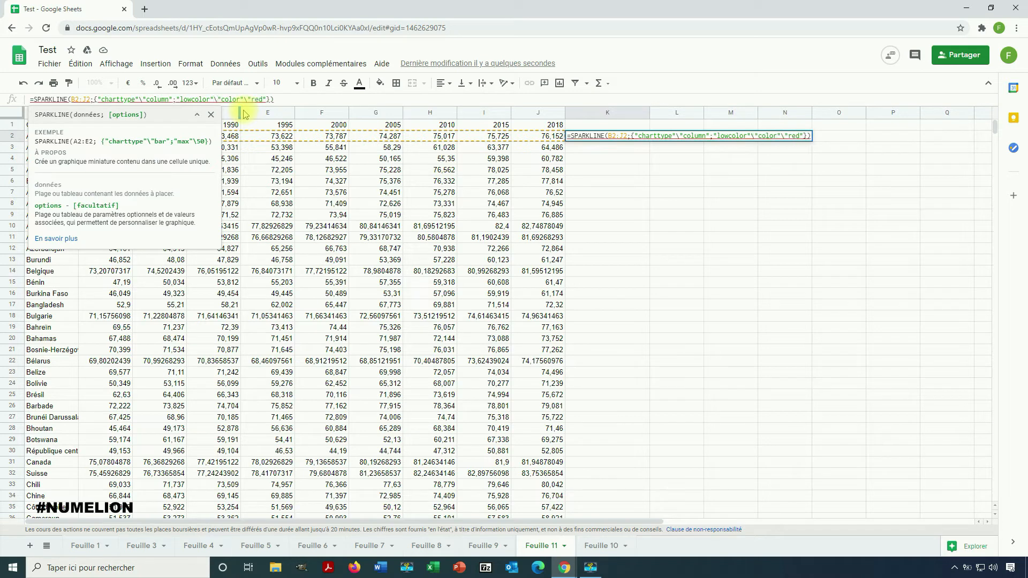
{"action": "type", "text": "\"\";"}
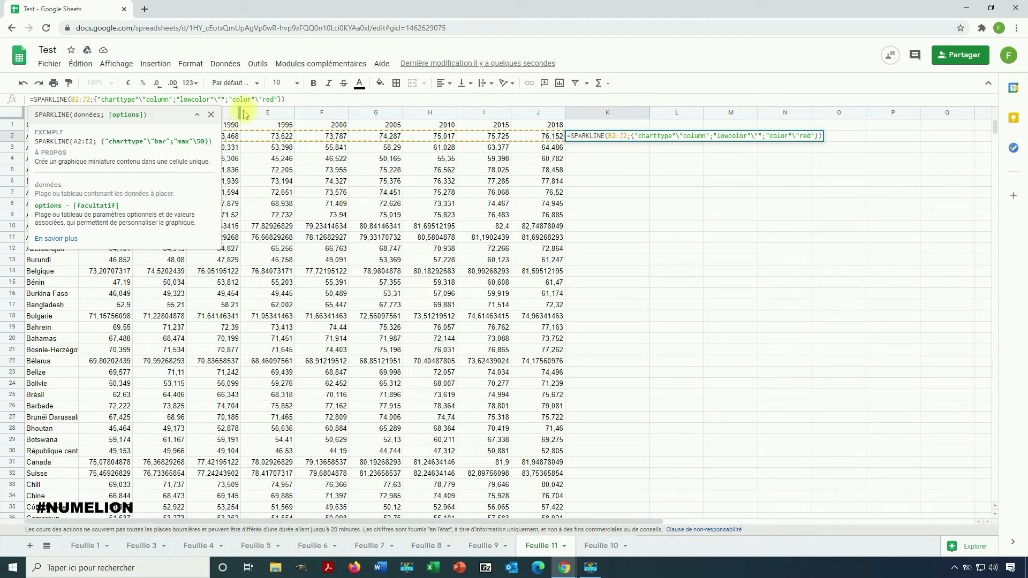
{"action": "type", "text": "red"}
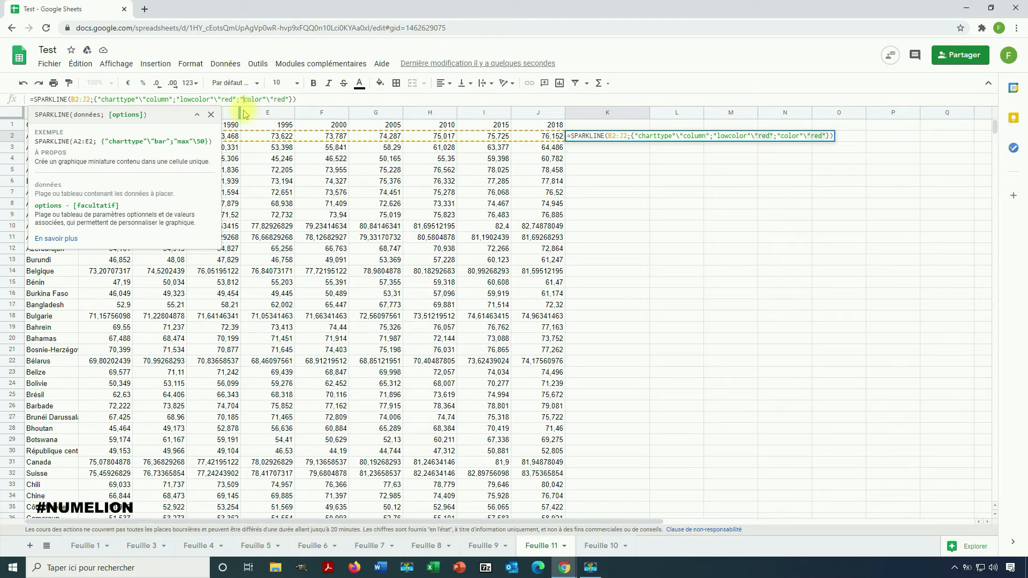
- Change the color option in K2's SPARKLINE formula to "highcolor"\"green" and apply the formula
{"action": "type", "text": "high"}
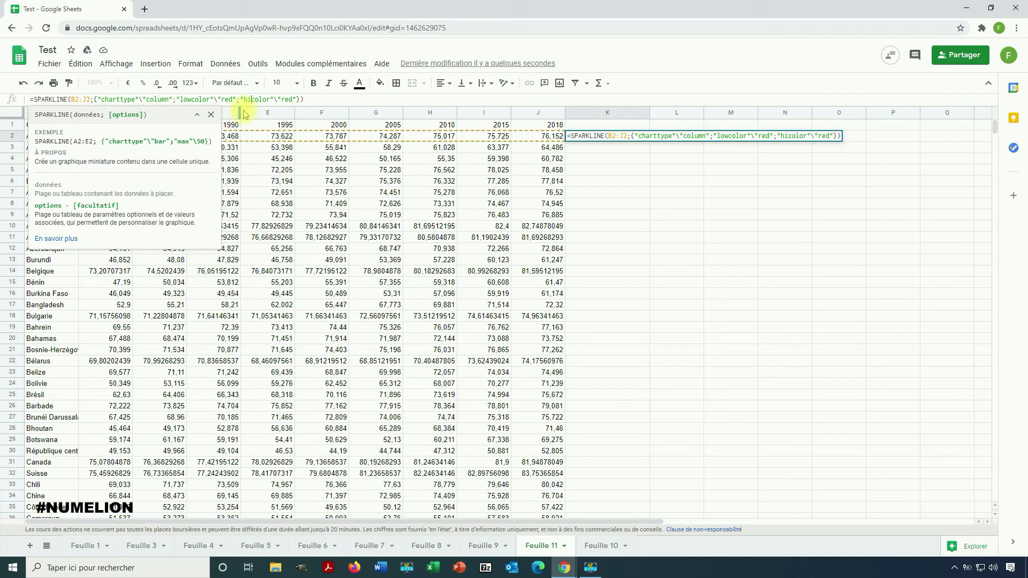
{"action": "key", "text": "Right"}
{"action": "key", "text": "Right"}
{"action": "key", "text": "Right"}
{"action": "key", "text": "Right"}
{"action": "key", "text": "BackSpace"}
{"action": "key", "text": "BackSpace"}
{"action": "key", "text": "BackSpace"}
{"action": "type", "text": "green"}
{"action": "key", "text": "Return"}
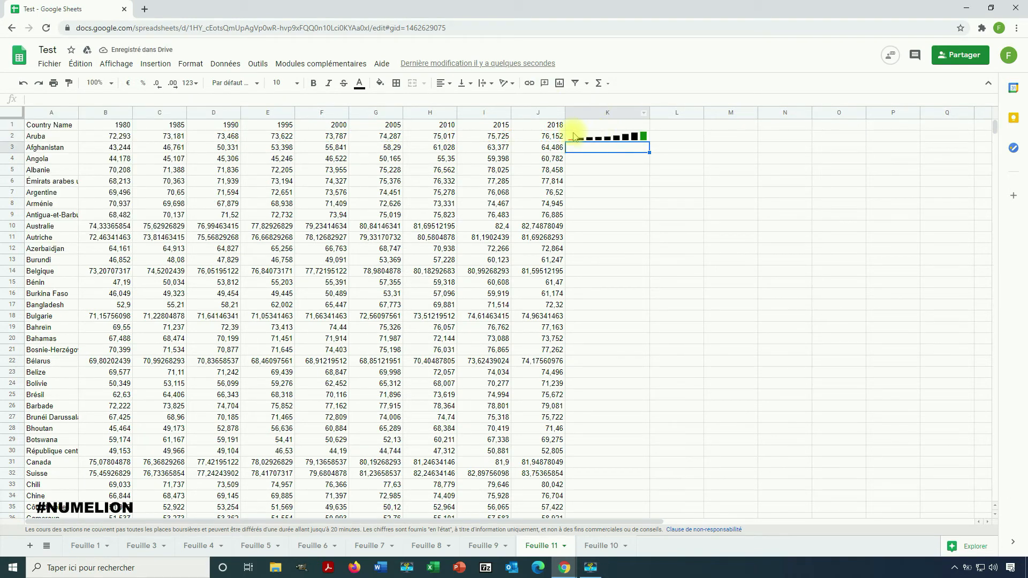
- Fill K2's SPARKLINE formula down column K through row 198 and review the resulting mini charts
{"action": "left_click", "coordinate": [643, 138]}
{"action": "left_click_drag", "start_coordinate": [649, 142], "coordinate": [620, 219]}
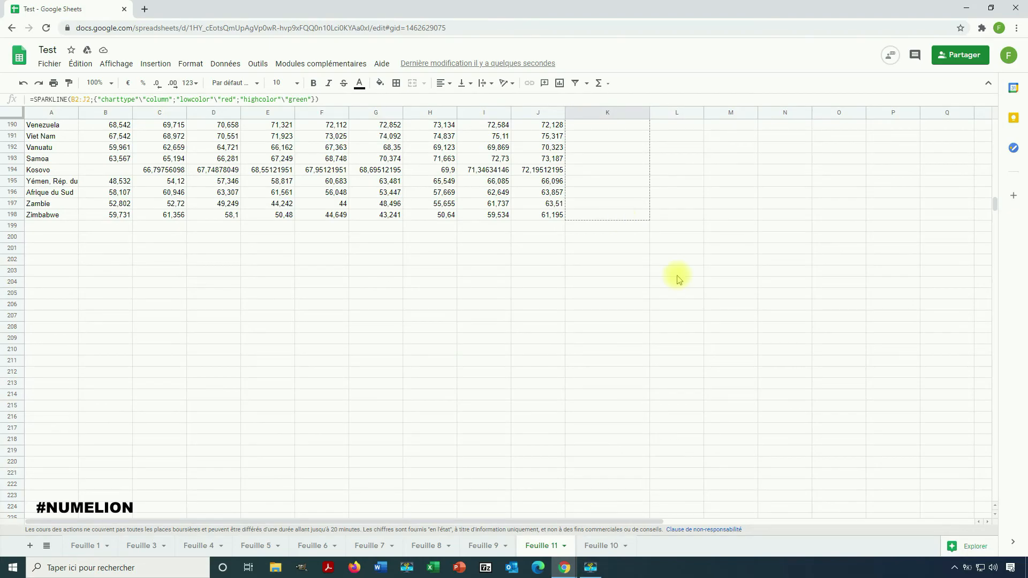
{"action": "scroll", "coordinate": [678, 279], "scroll_direction": "up", "scroll_amount": 20}
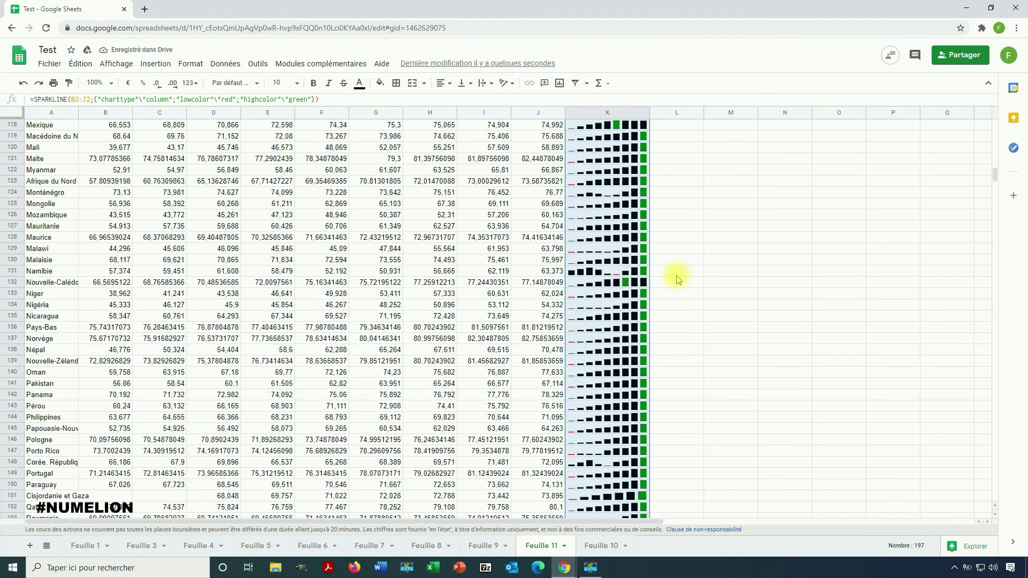
{"action": "scroll", "coordinate": [677, 279], "scroll_direction": "up", "scroll_amount": 16}
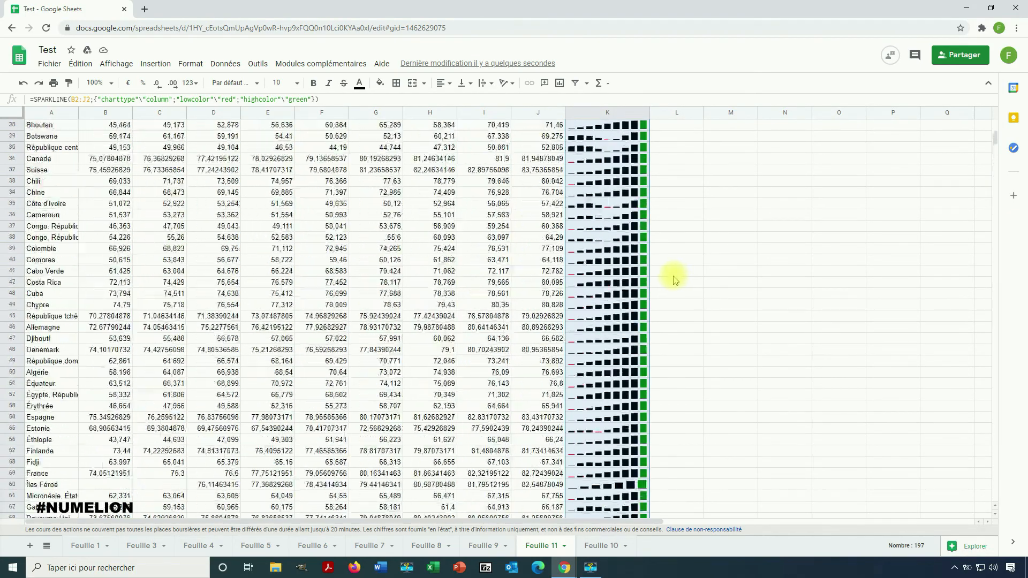